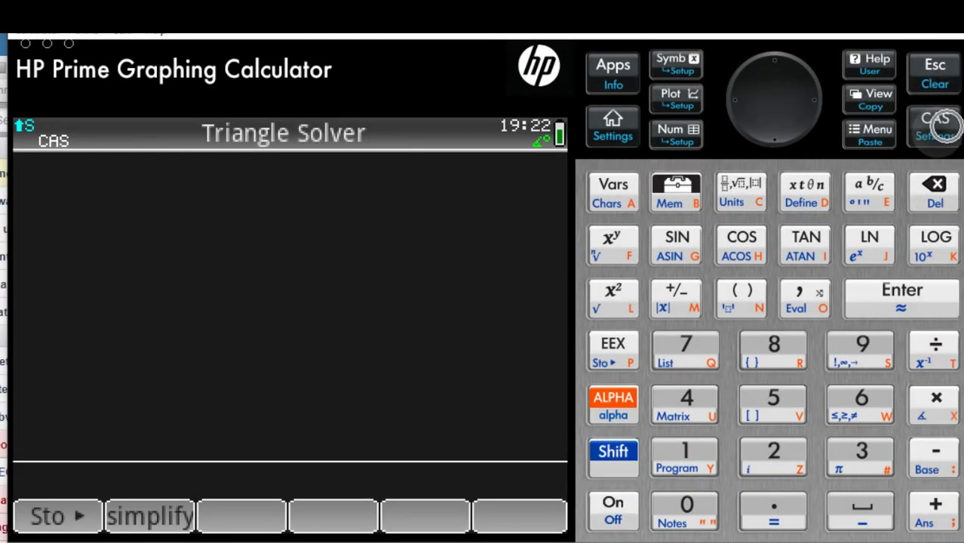
Store a:=3+4j and b:=3.0+4.0j, each evaluating to 3.00+4.00*i
left_click(935, 127)
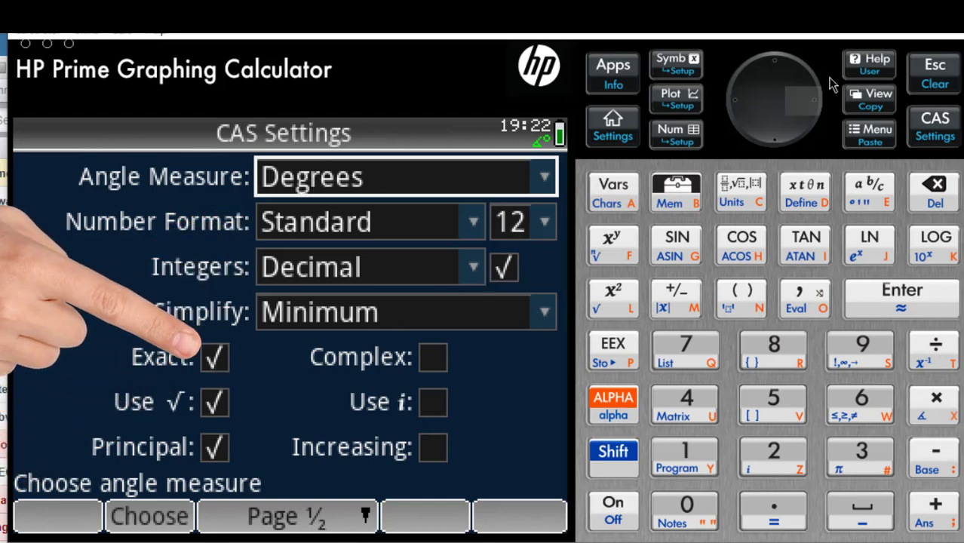
left_click(935, 123)
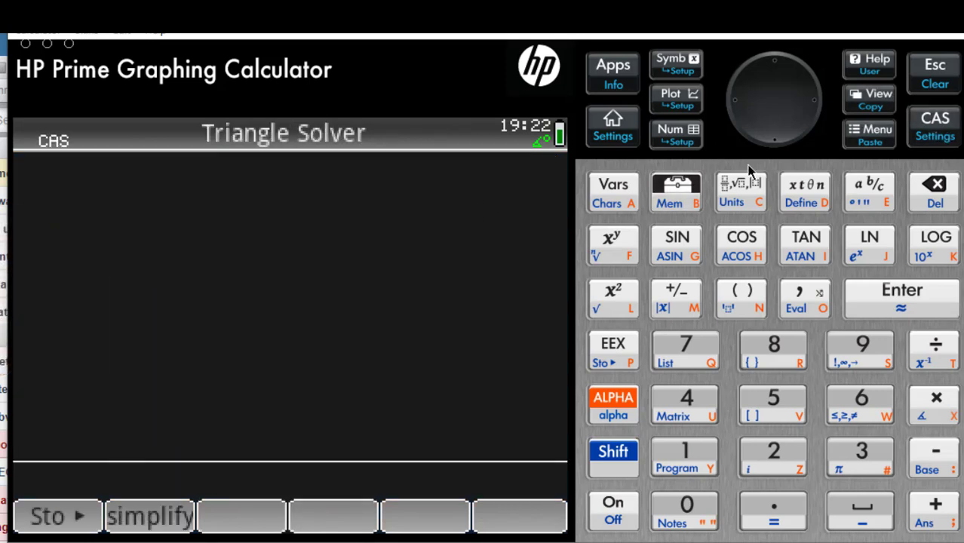
type("a:=")
type("3")
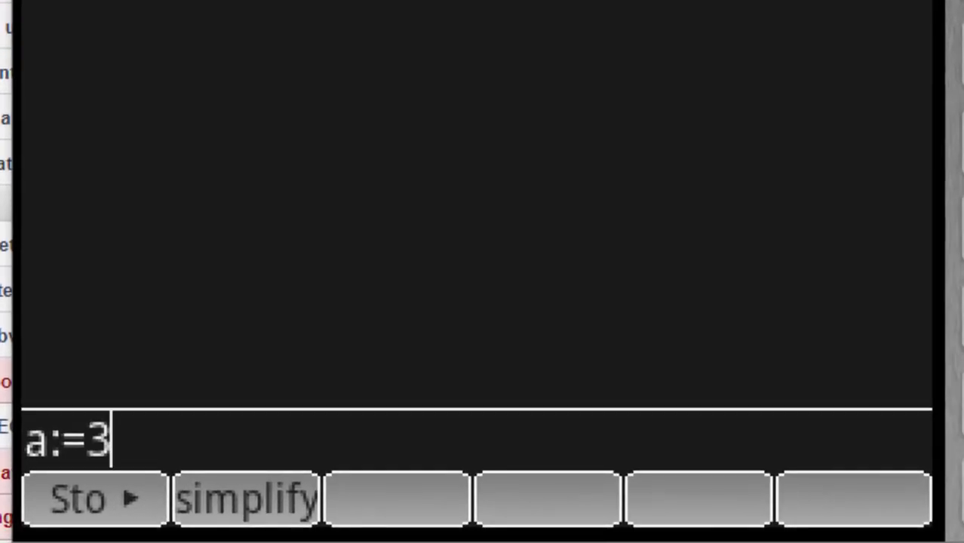
type("+4j")
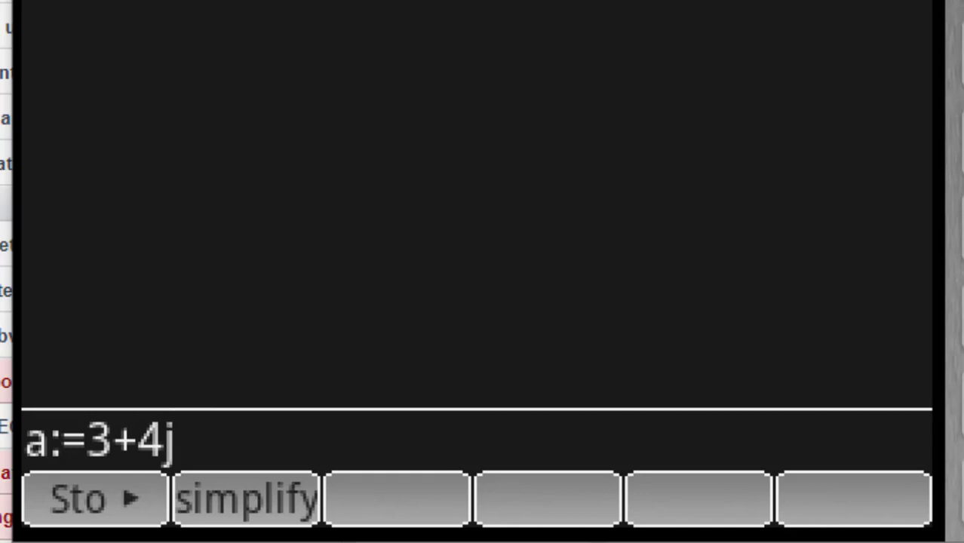
key("Return")
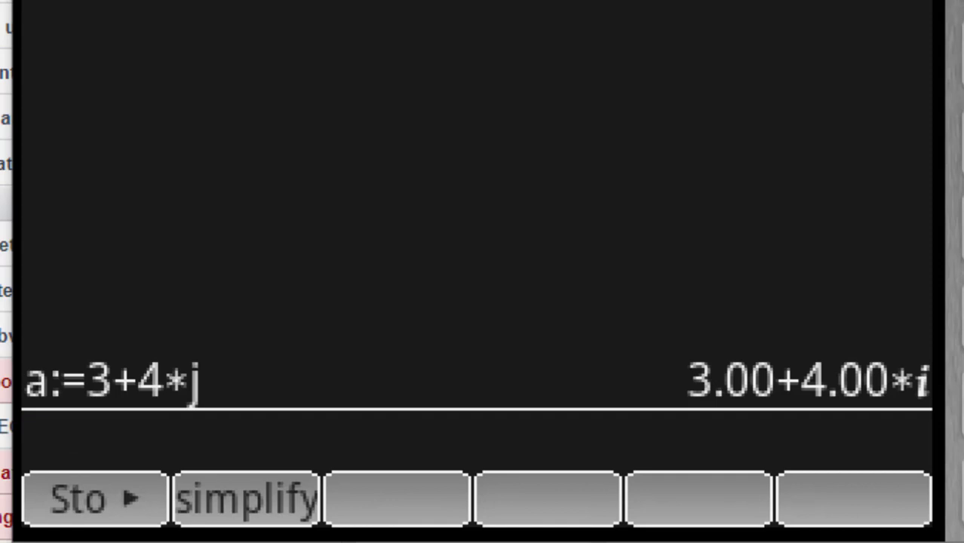
type("b:=")
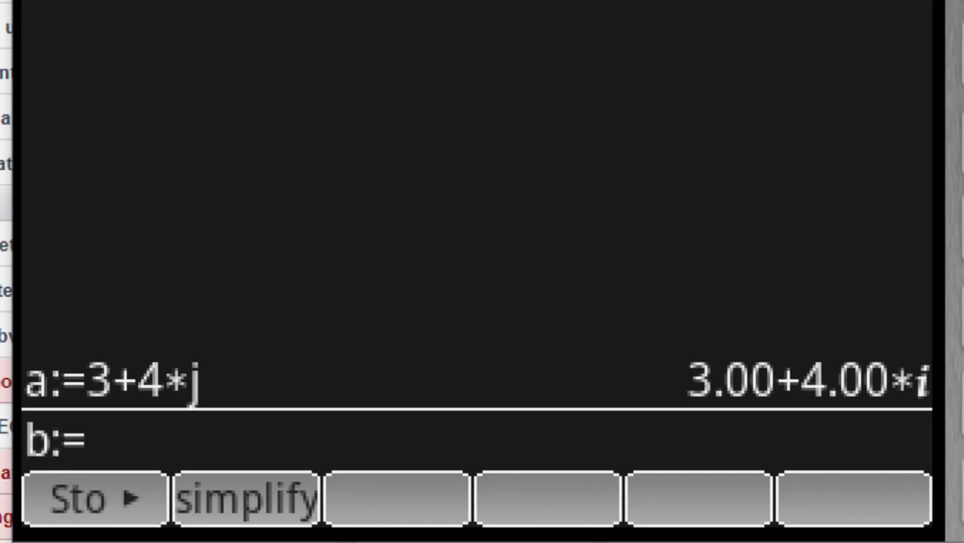
type("3.0")
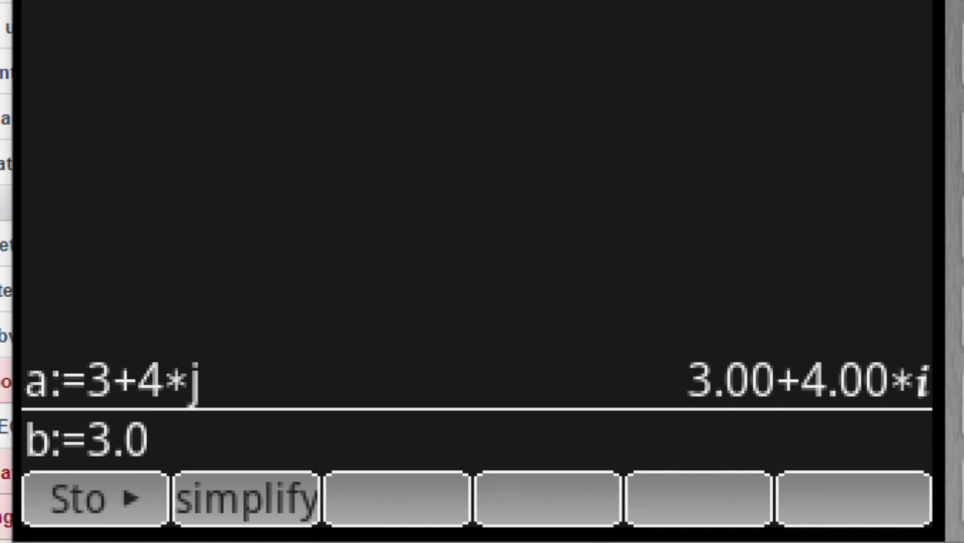
type("+")
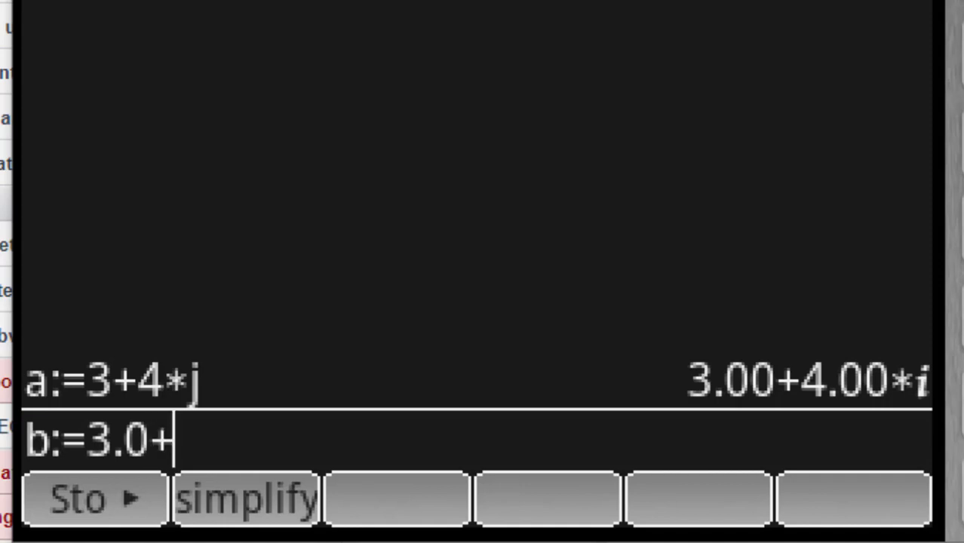
type("4.0")
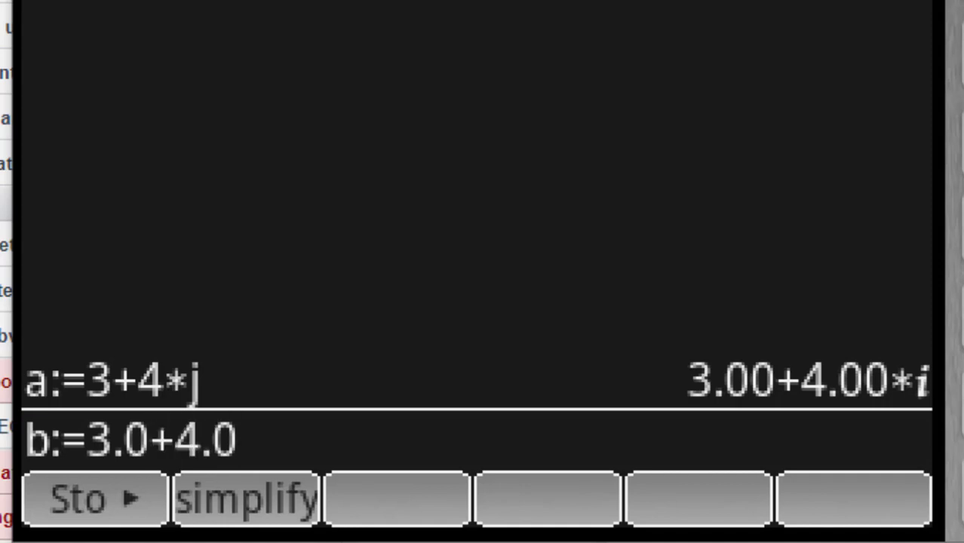
type("j")
key("Return")
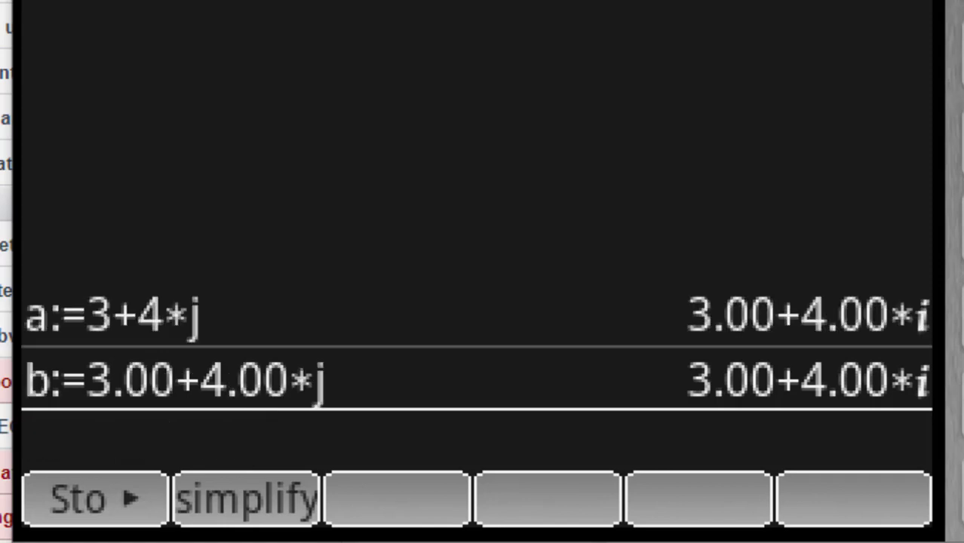
Evaluate arg(a) and arg(b), which return 53.13 and 0.93
type("a")
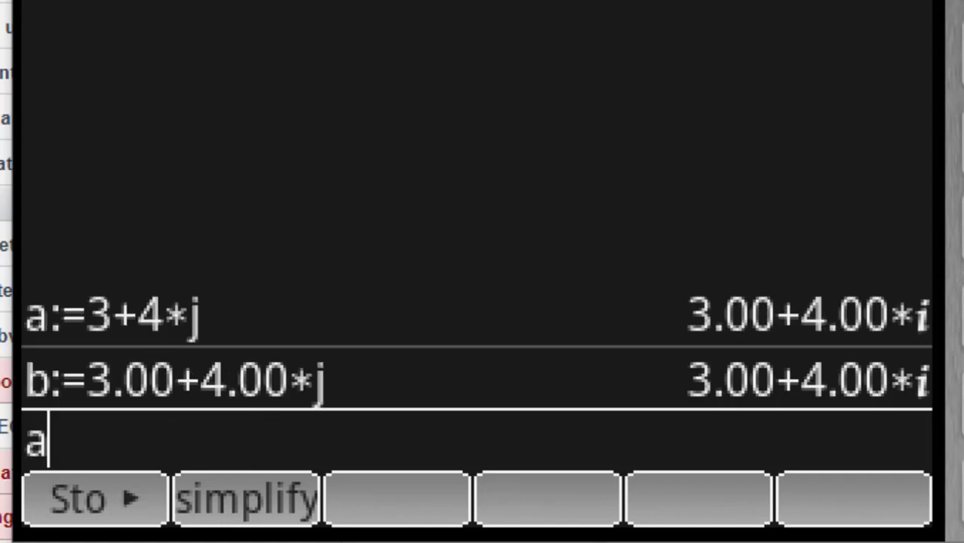
type("rg(a)")
key("Return")
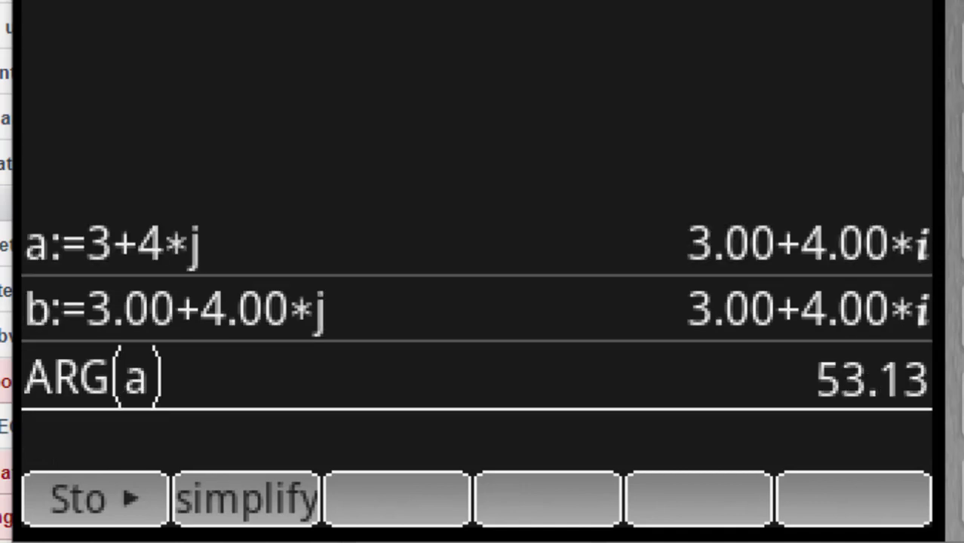
type("ar")
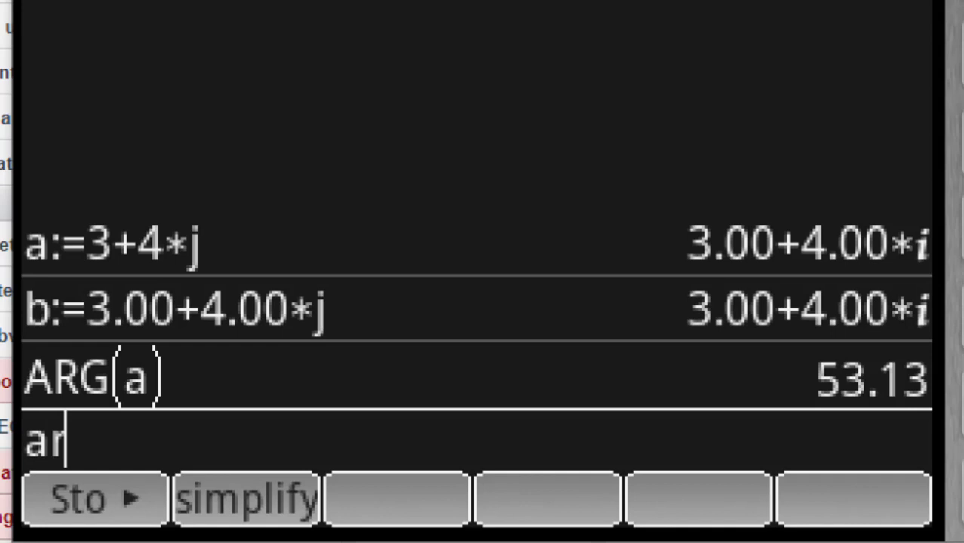
type("g(b)")
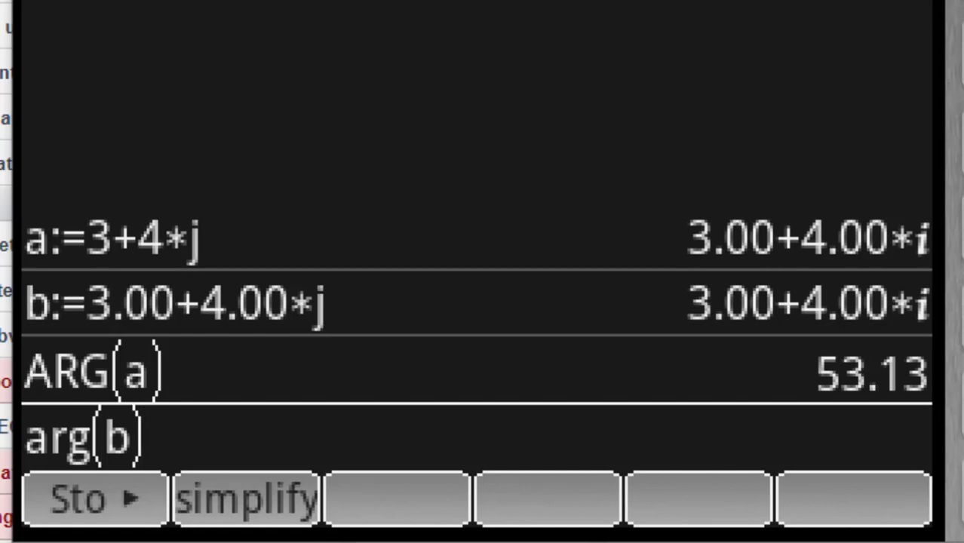
key("Return")
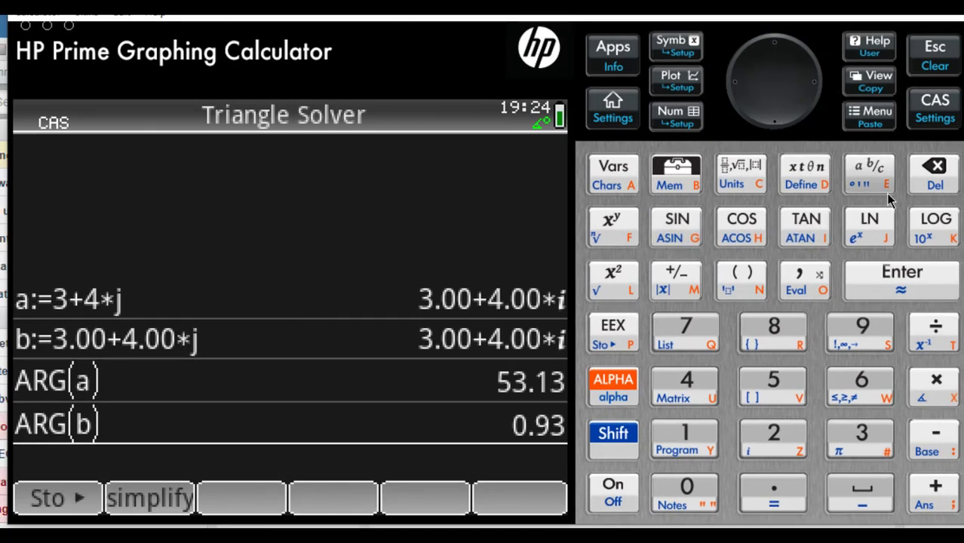
In CAS Settings, set Angle Measure to Radians and uncheck Exact, then go back to the history
left_click(935, 119)
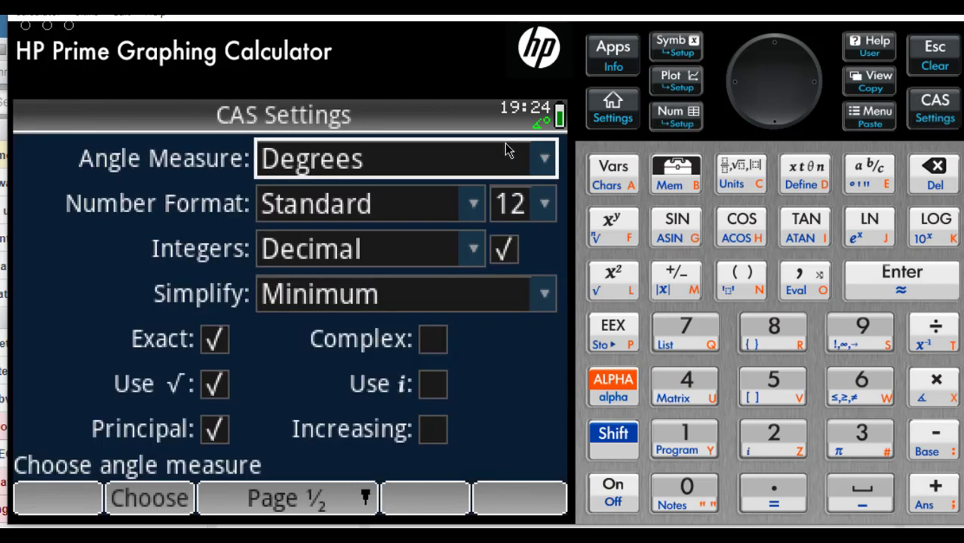
left_click(544, 161)
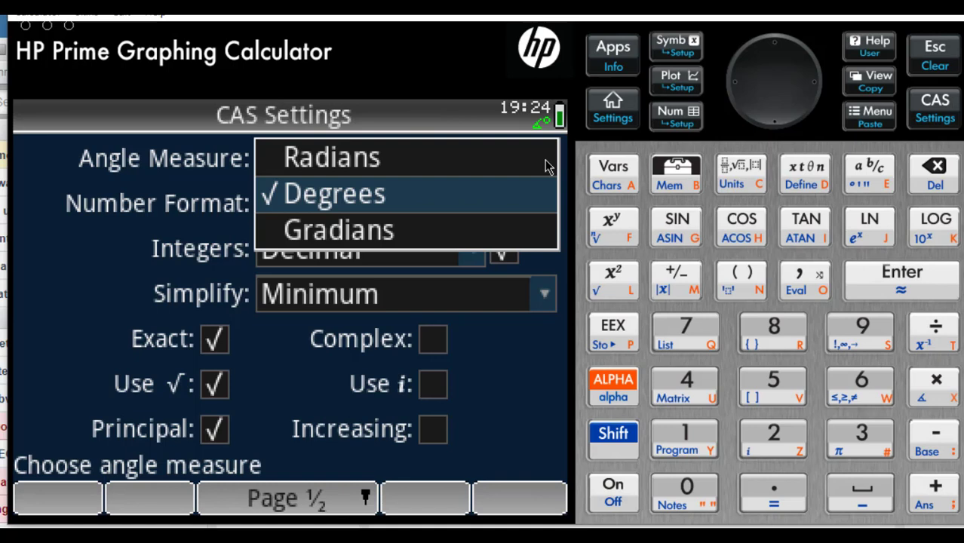
left_click(360, 160)
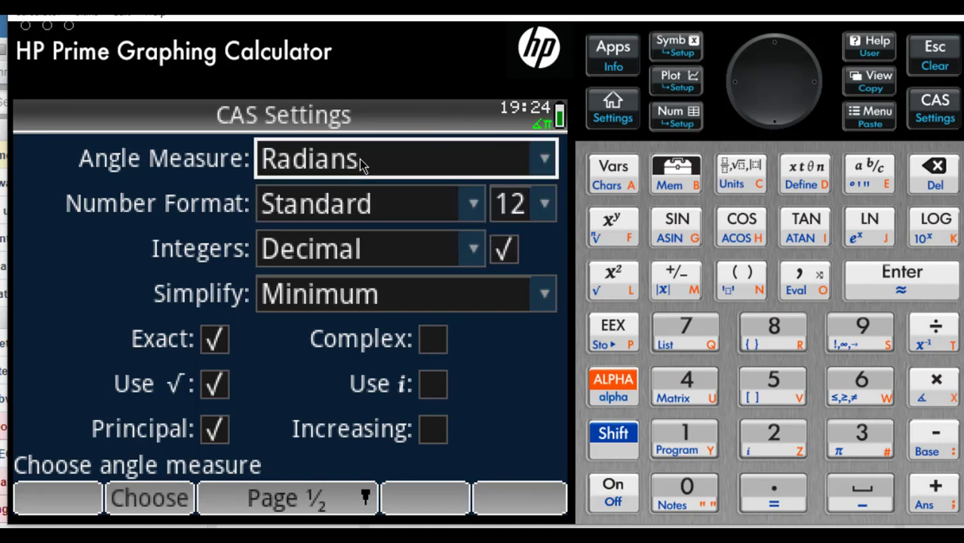
left_click(215, 343)
left_click(216, 345)
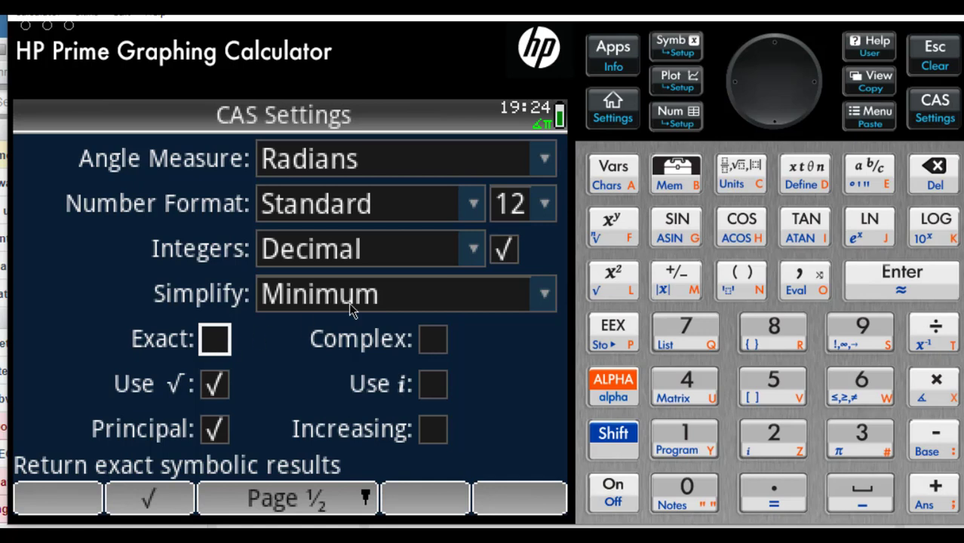
left_click(948, 110)
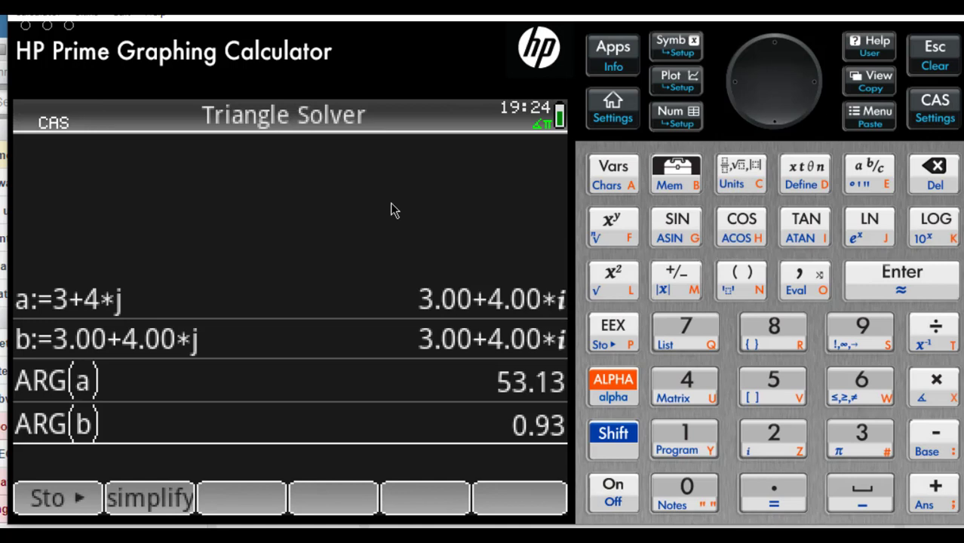
Re-evaluate arg(a) in radians, now returning 0.93
type("arg(a)")
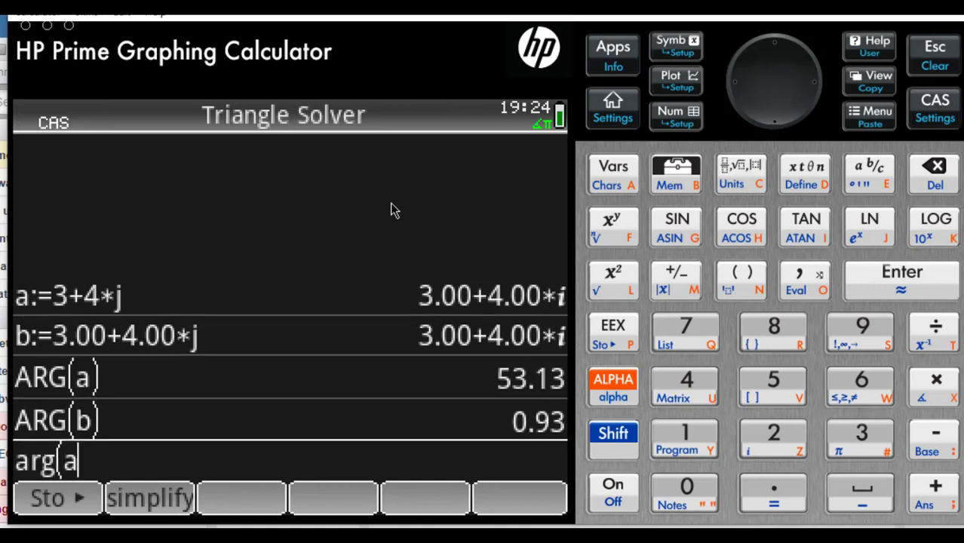
key("Return")
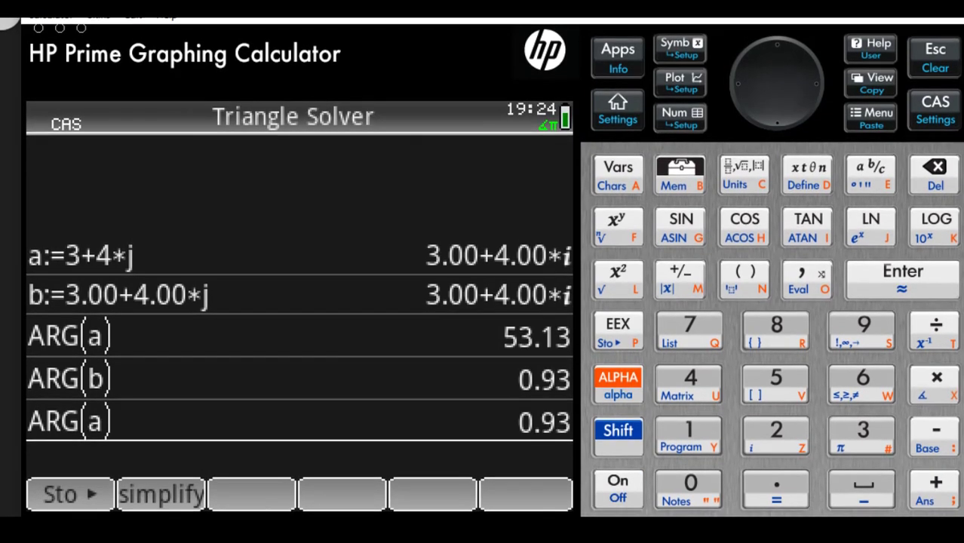
Enter Vs:=7∡(40pi/180) with the fraction template, storing 5.36+4.50*i
type("Vs:=7")
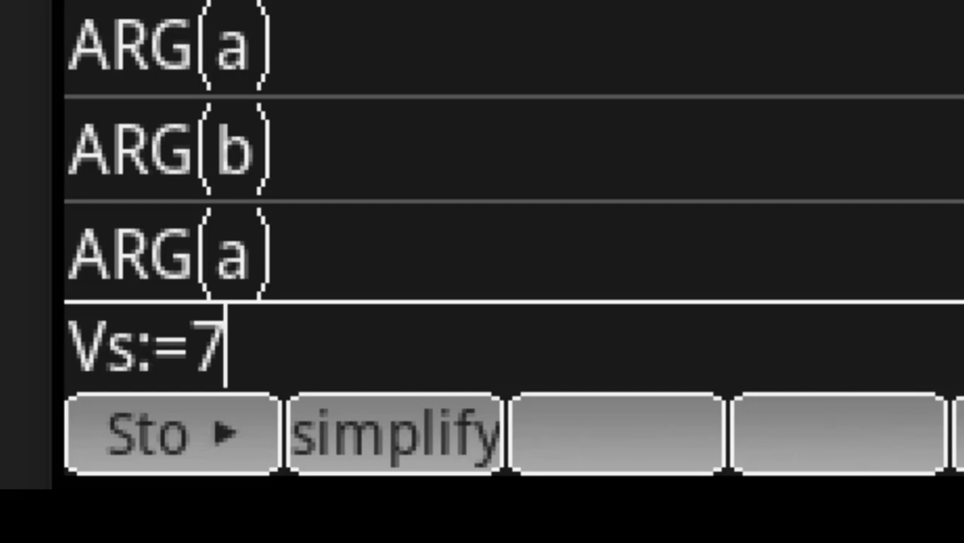
type("∡(")
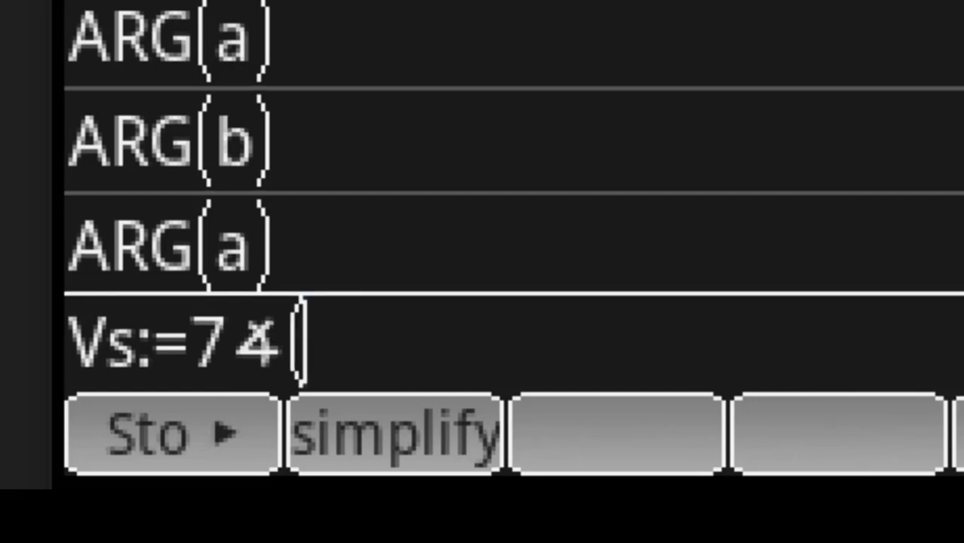
type("40pi/180")
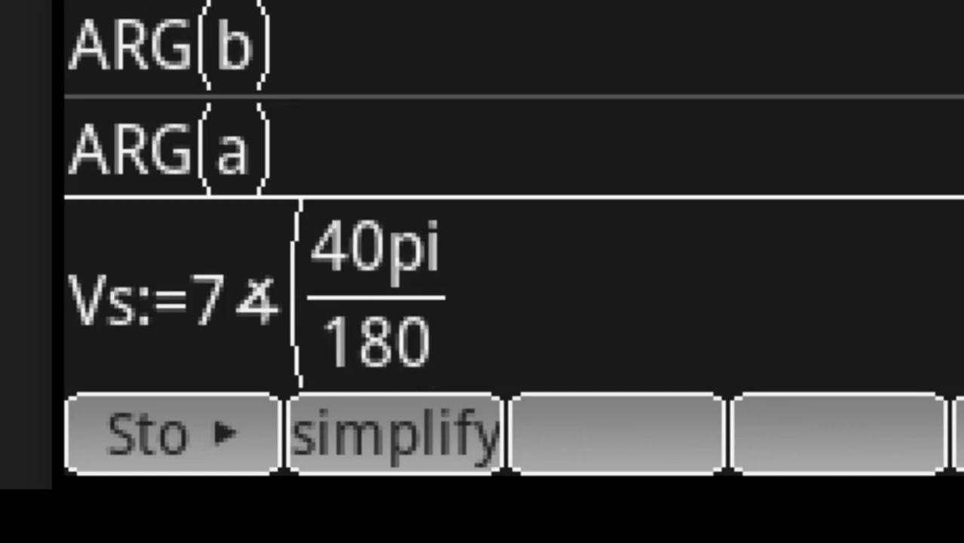
key("Right")
type(")")
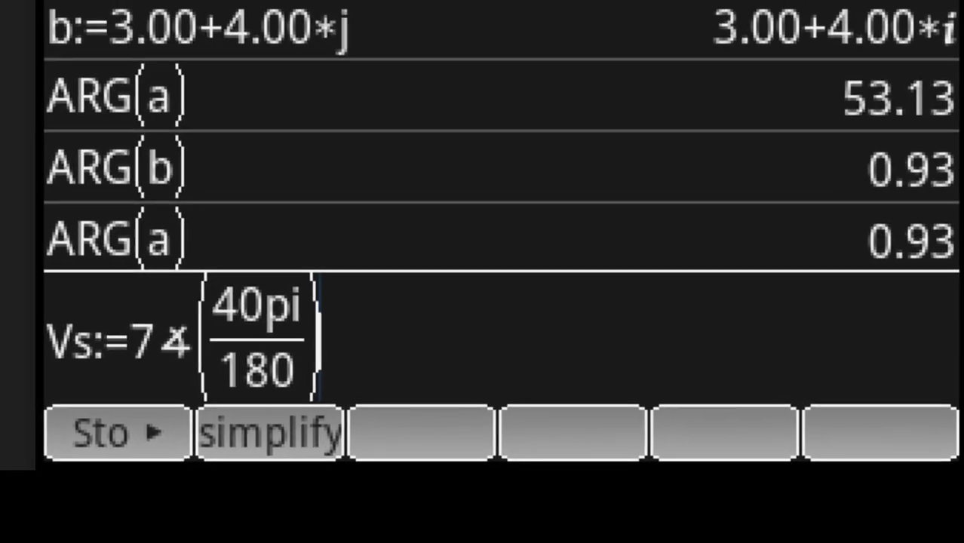
key("Return")
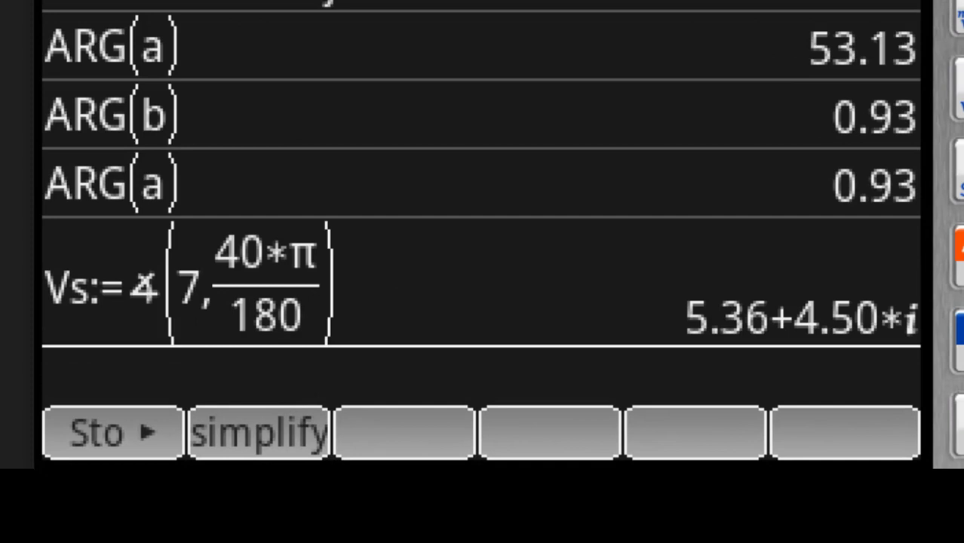